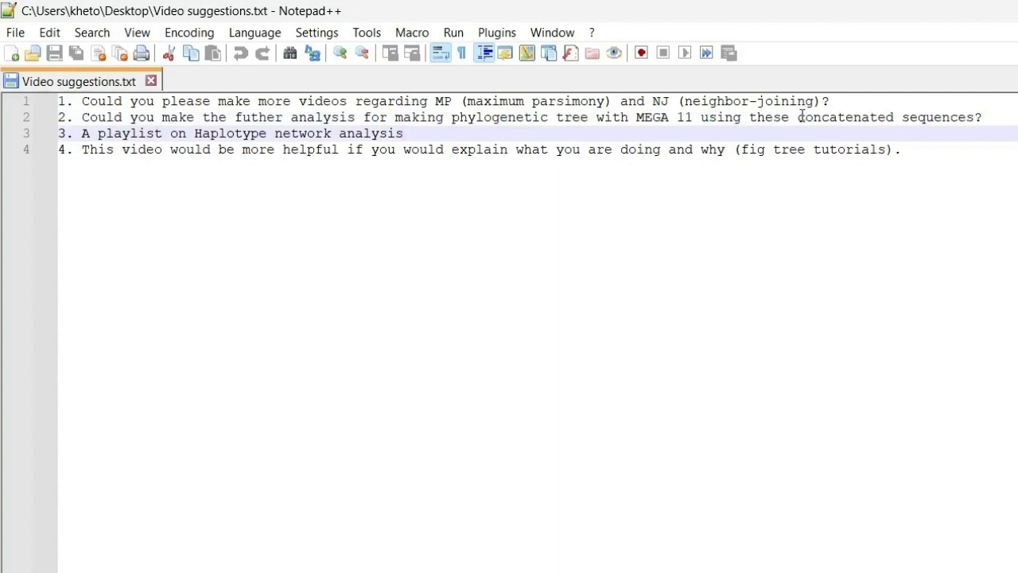
Step: Highlight the concatenated sequences request, open its_lsu_m.fas from the Desktop's Lesson folder, inspect the alignment through to its far end, and close it
{"action": "left_click_drag", "start_coordinate": [800, 117], "coordinate": [977, 114]}
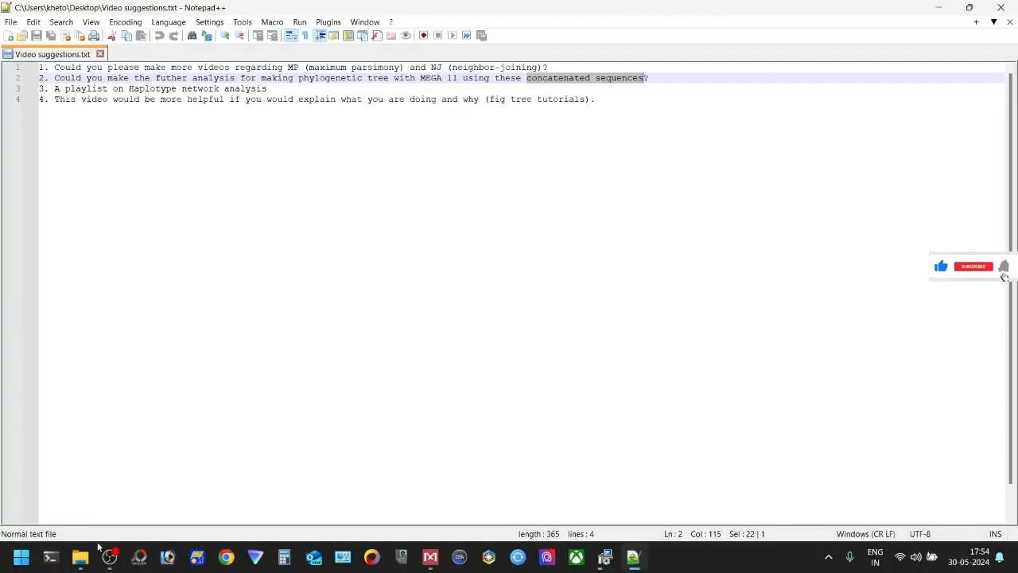
{"action": "left_click", "coordinate": [81, 555]}
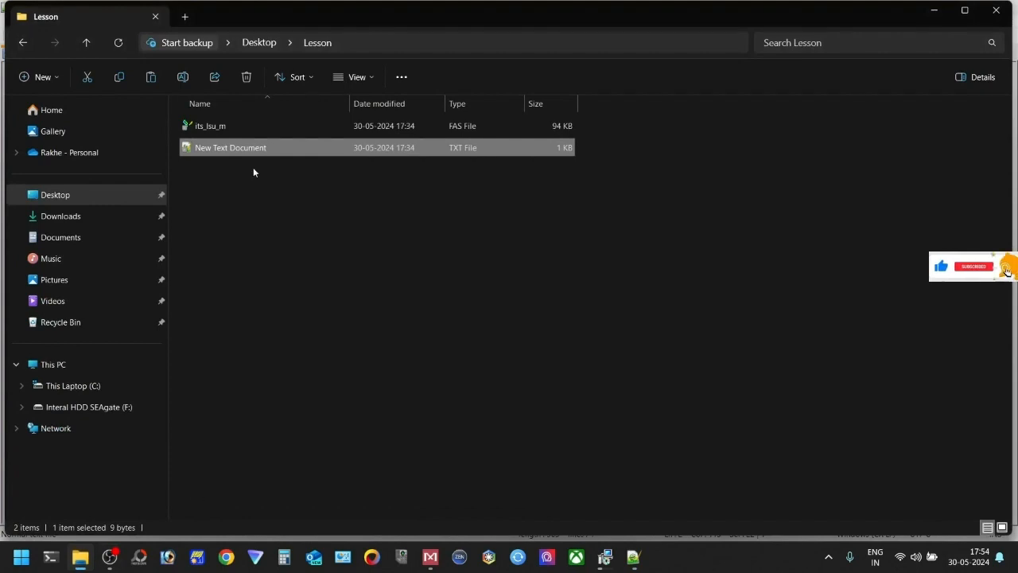
{"action": "double_click", "coordinate": [241, 127]}
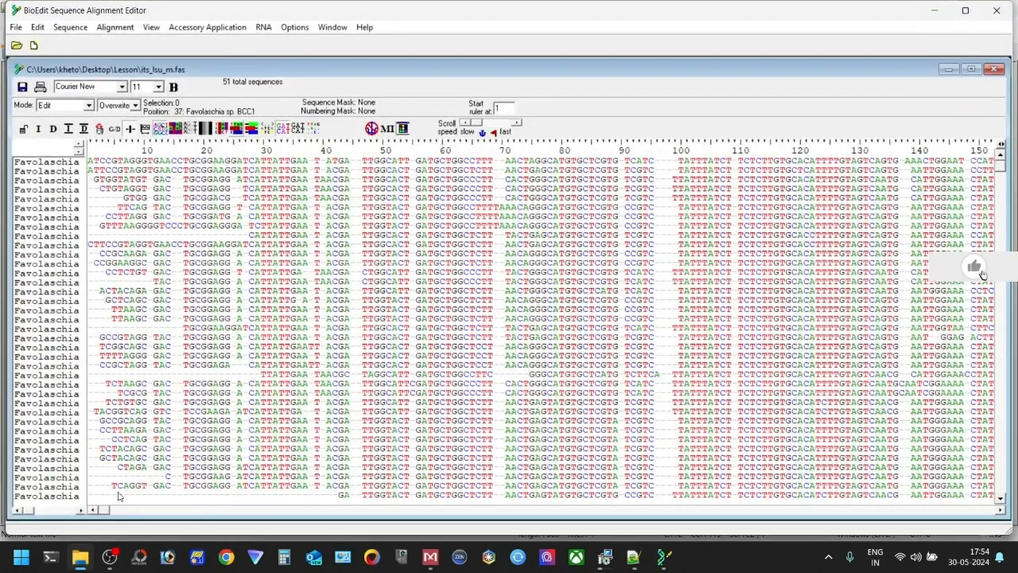
{"action": "left_click_drag", "start_coordinate": [117, 514], "coordinate": [987, 513]}
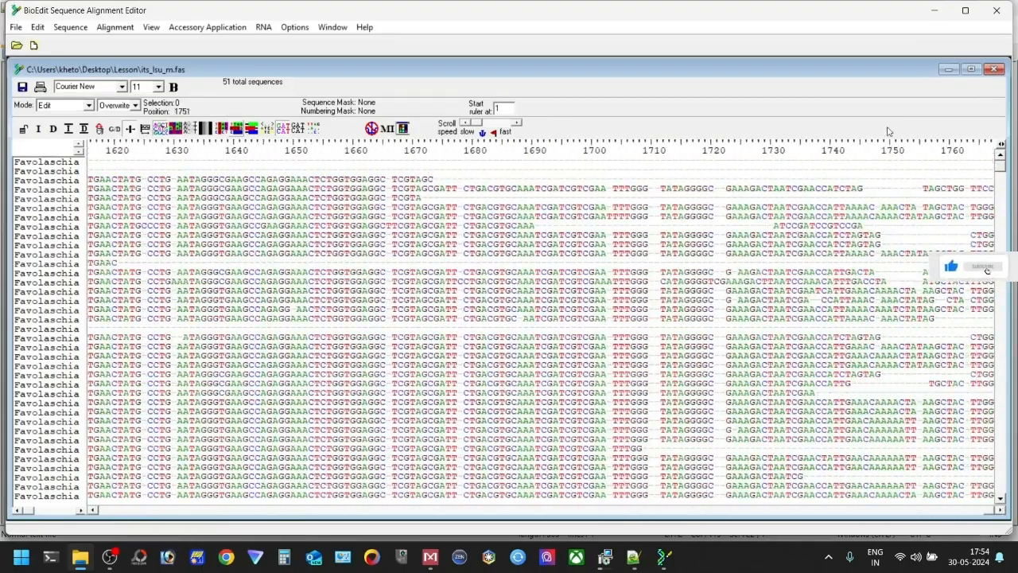
{"action": "left_click", "coordinate": [995, 9]}
Step: Open New Text Document in the Lesson folder to read the LSU position note, and close it
{"action": "left_click", "coordinate": [411, 148]}
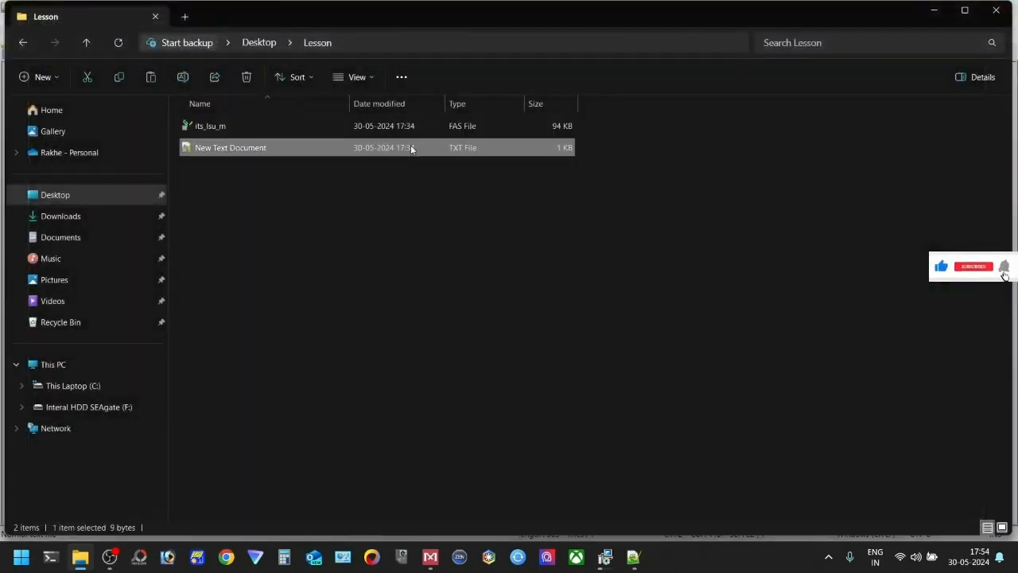
{"action": "double_click", "coordinate": [410, 147]}
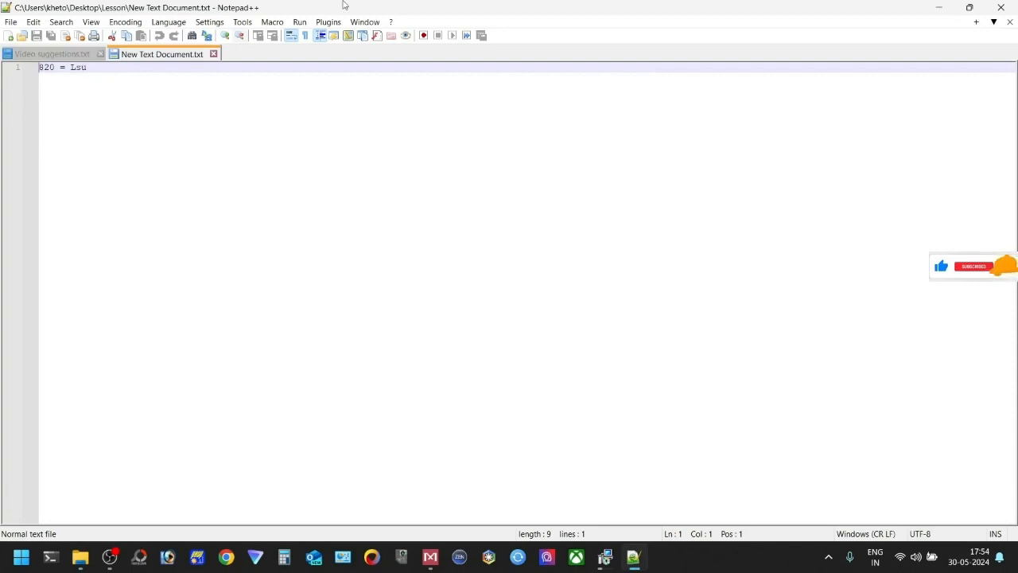
{"action": "left_click", "coordinate": [1001, 7]}
Step: Reopen the its_lsu_m alignment and locate the start of the LSU region around position 820 in the first sequence
{"action": "left_click", "coordinate": [279, 113]}
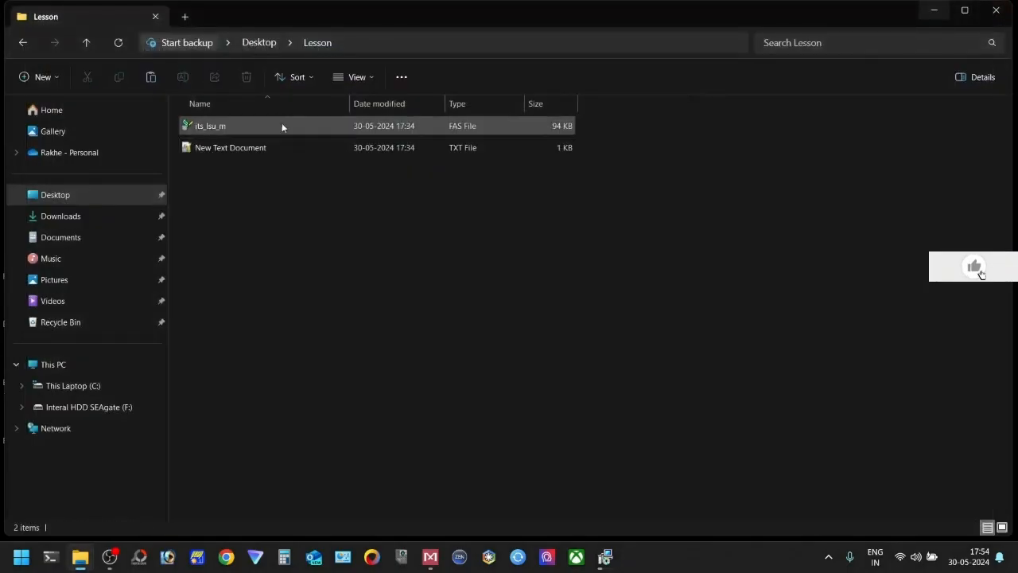
{"action": "double_click", "coordinate": [282, 125]}
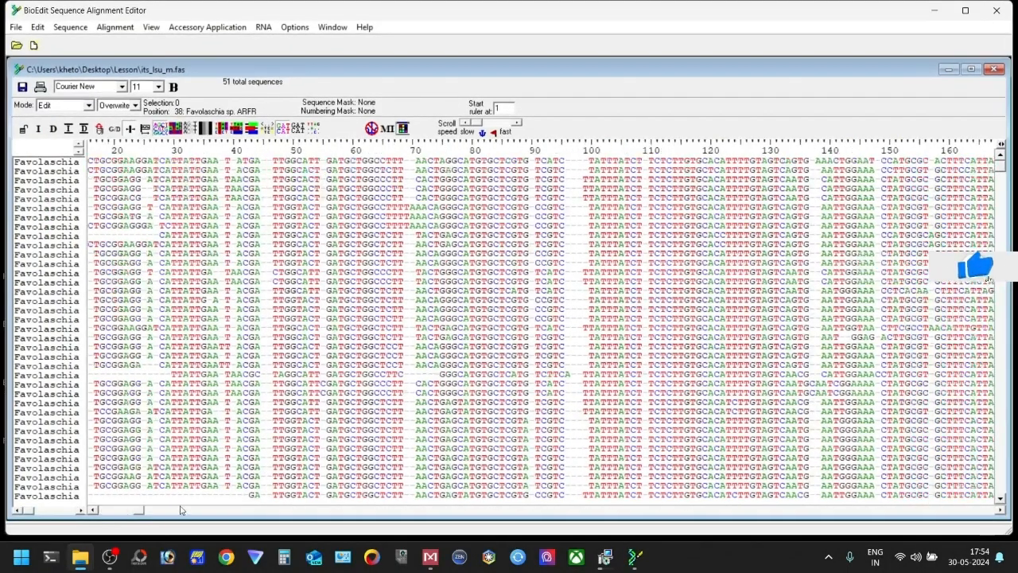
{"action": "left_click_drag", "start_coordinate": [181, 510], "coordinate": [536, 477]}
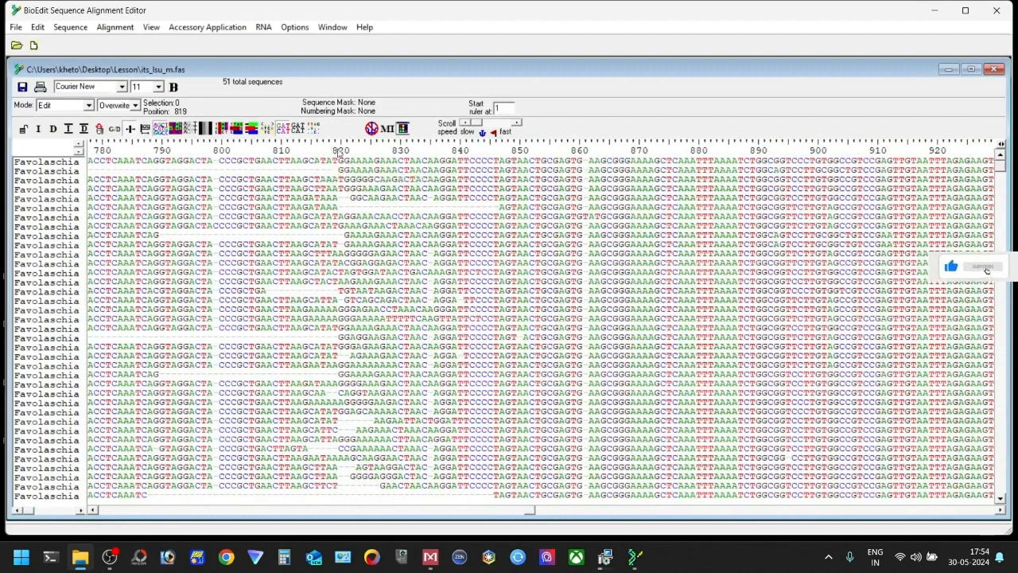
{"action": "left_click", "coordinate": [341, 162]}
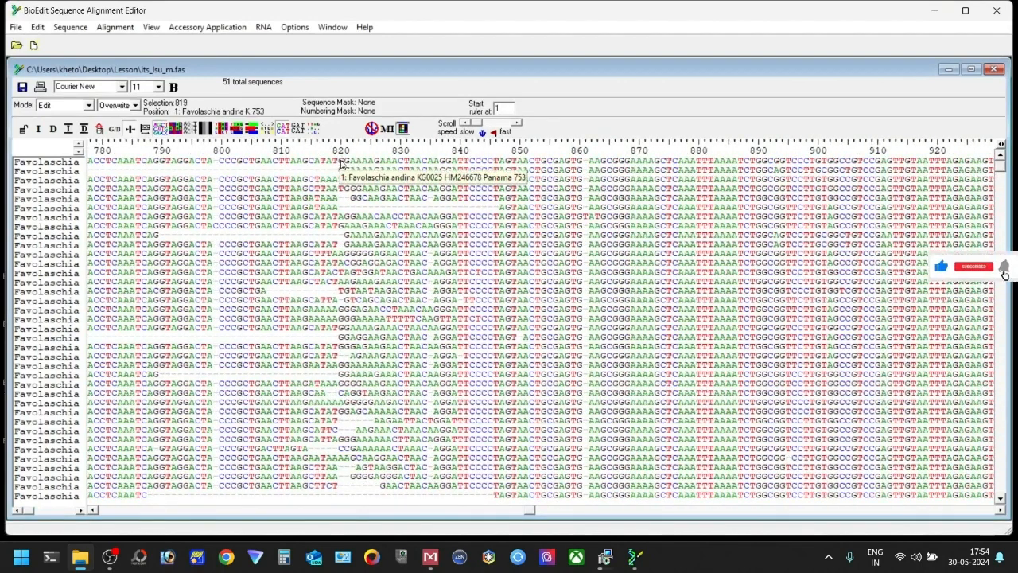
Step: Try marking the LSU start at position 820 of the first sequence with NNNN, undo it, and close the alignment
{"action": "left_click", "coordinate": [343, 164]}
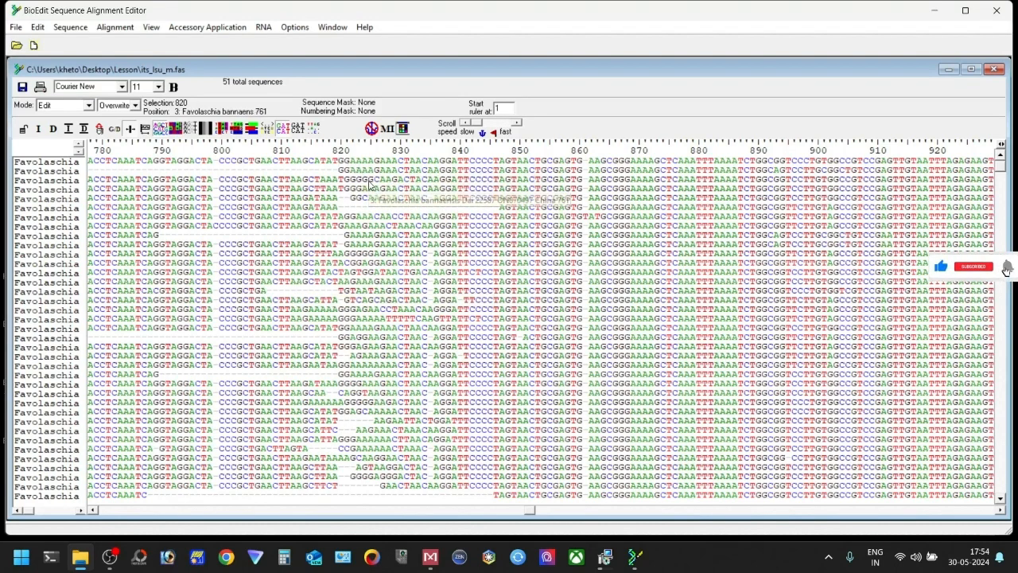
{"action": "type", "text": "NNNN"}
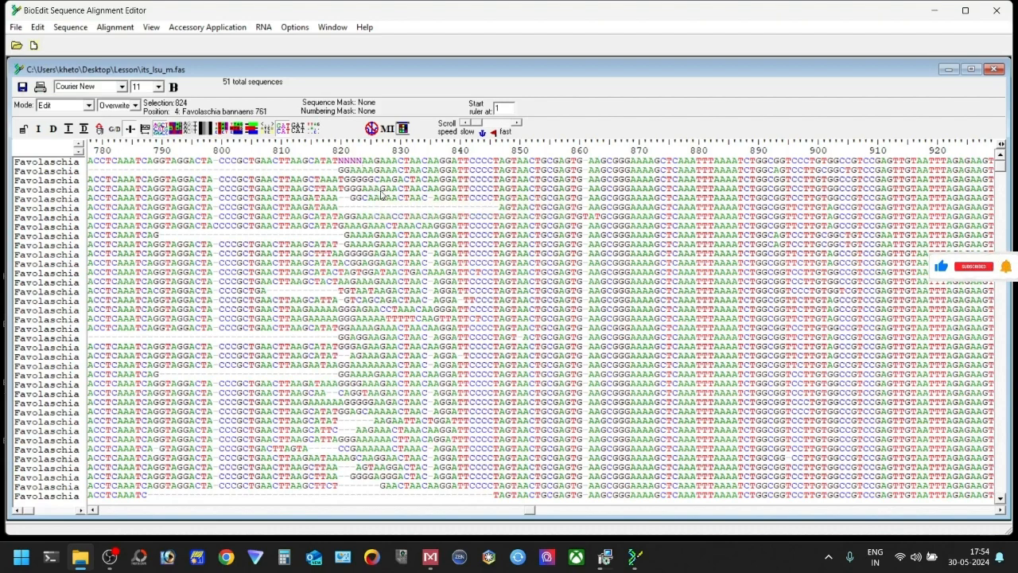
{"action": "key", "text": "ctrl+z"}
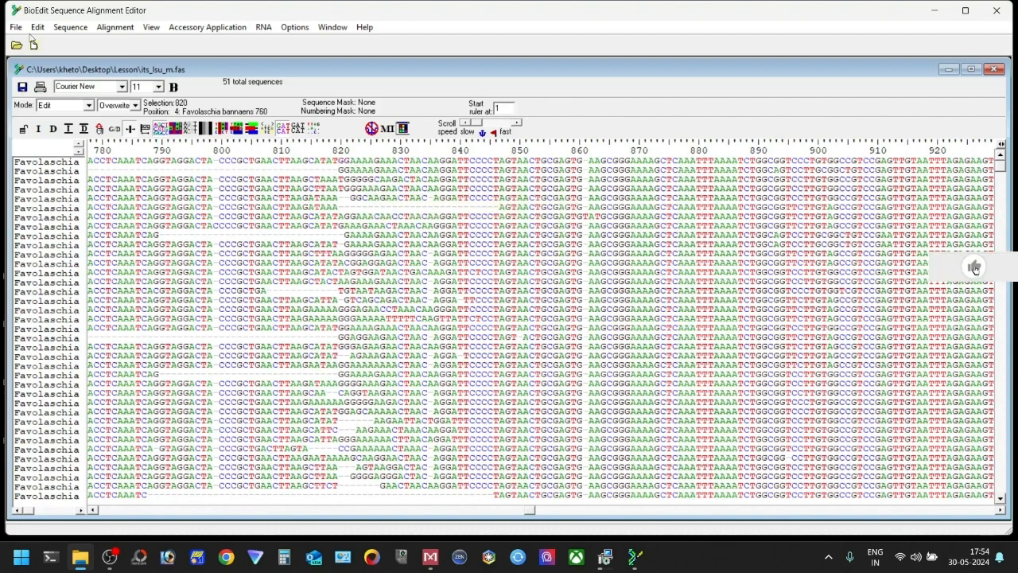
{"action": "left_click", "coordinate": [997, 10]}
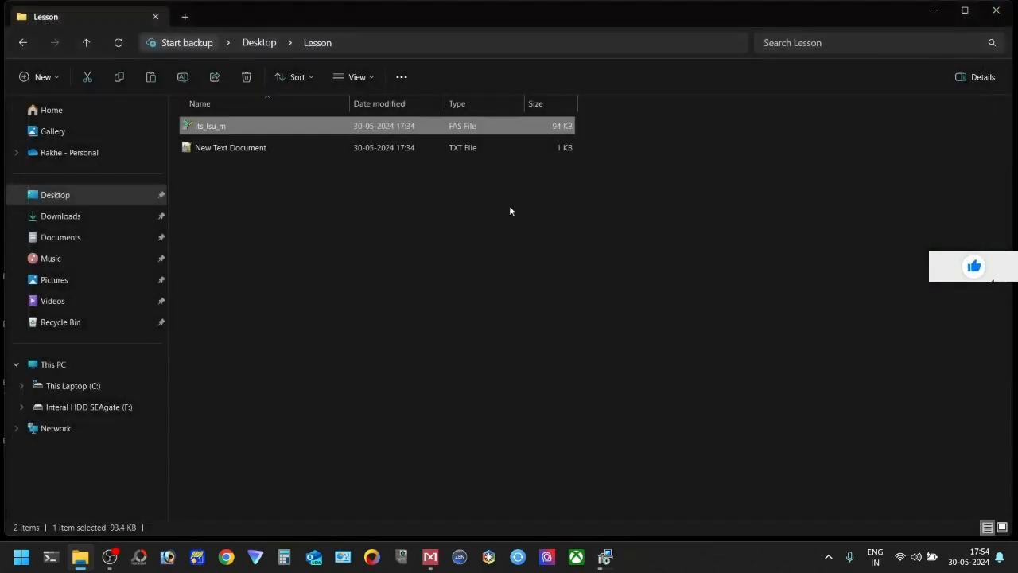
Step: Switch to MEGA and open its_lsu_m.fas for analysis as nucleotide sequences, keeping the default missing-data and gap symbols
{"action": "left_click", "coordinate": [430, 556]}
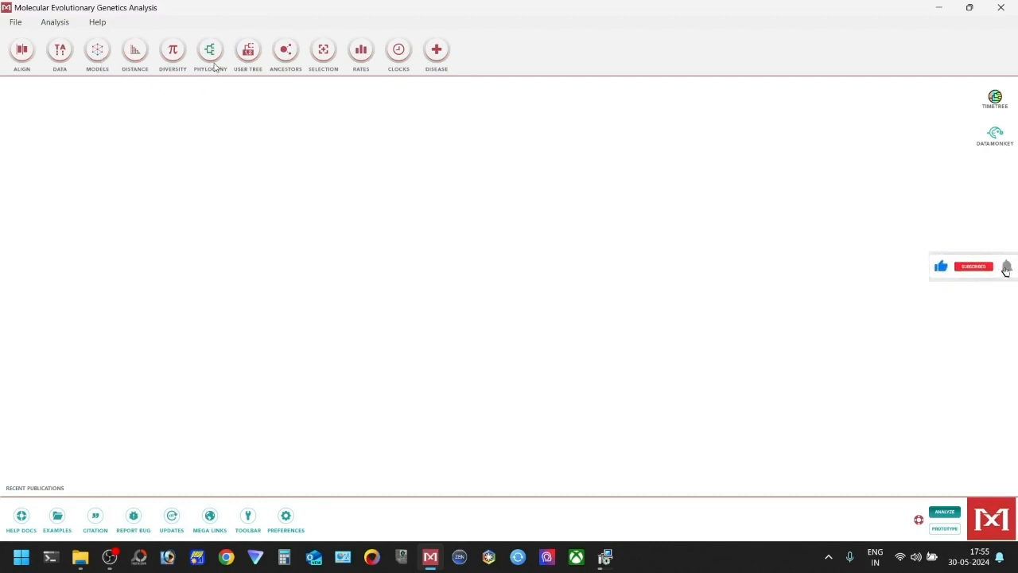
{"action": "left_click", "coordinate": [15, 22]}
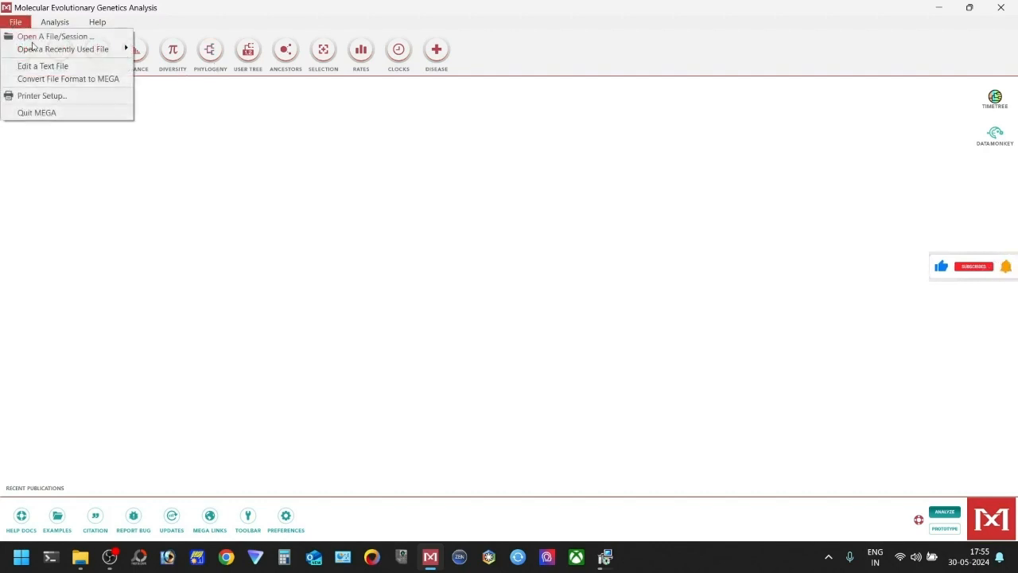
{"action": "left_click", "coordinate": [33, 39]}
{"action": "double_click", "coordinate": [175, 135]}
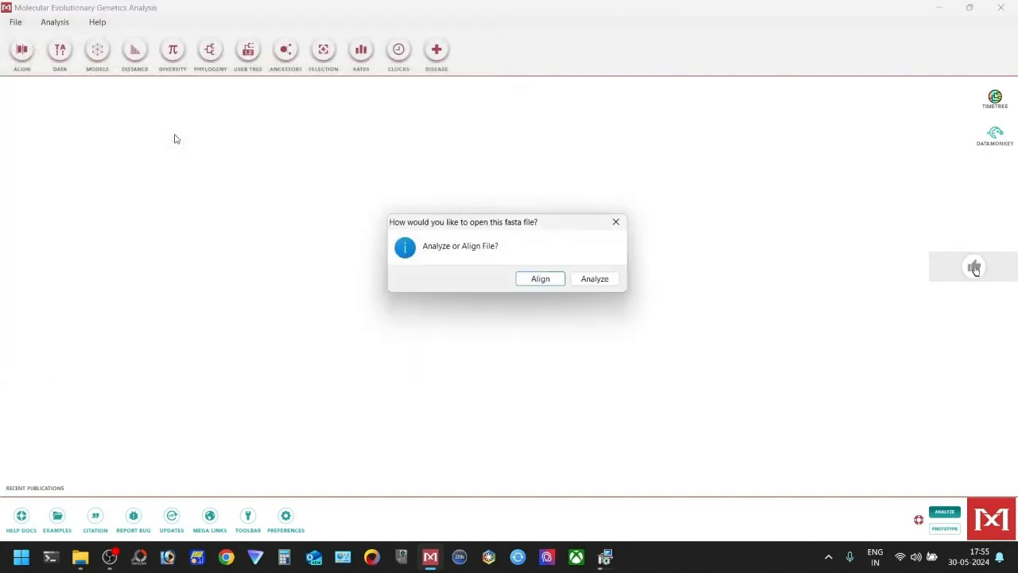
{"action": "left_click", "coordinate": [579, 282]}
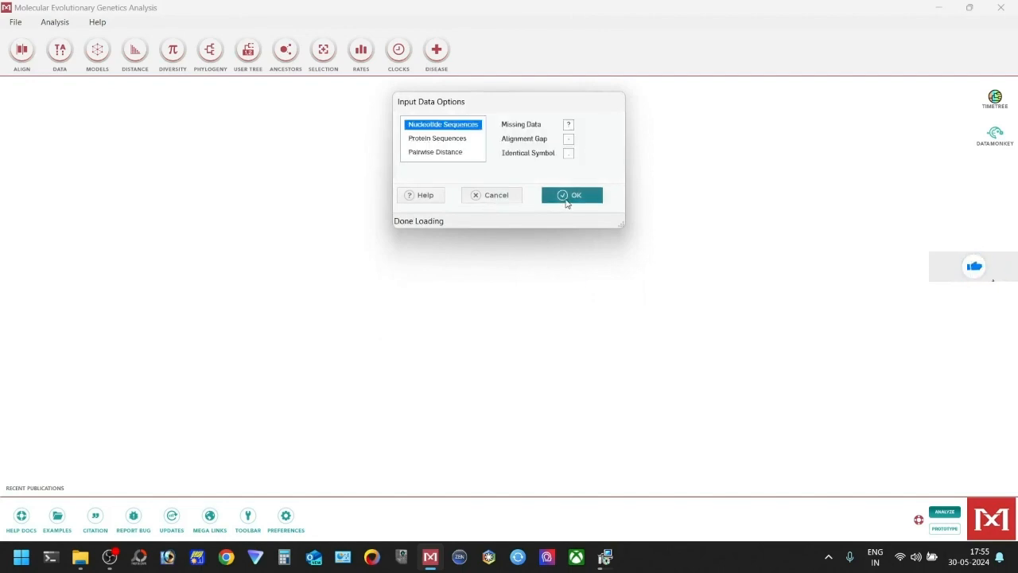
{"action": "left_click", "coordinate": [568, 200]}
{"action": "left_click", "coordinate": [596, 278]}
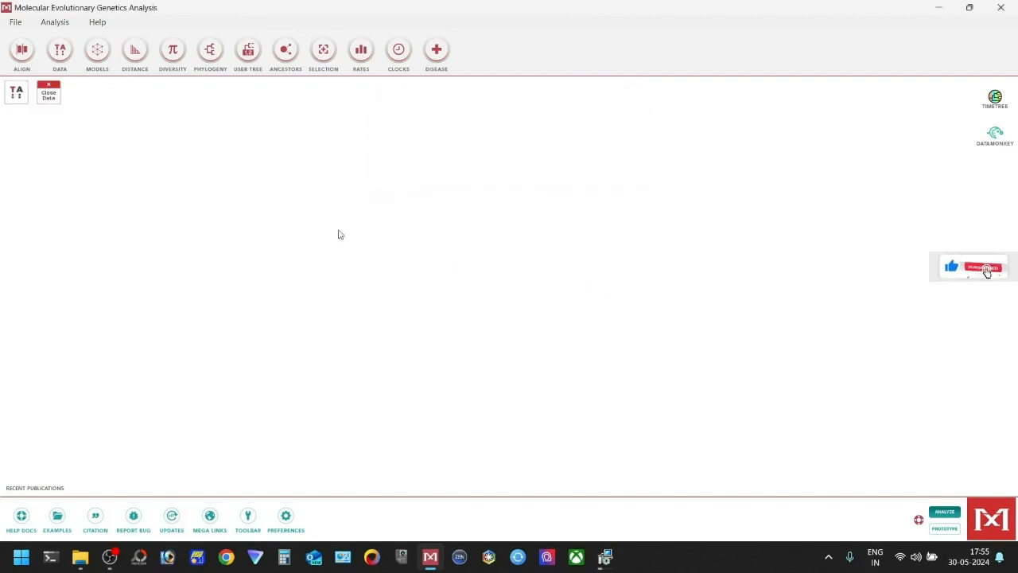
Step: View the loaded its_lsu_m sequences in the Sequence Data Explorer and close it
{"action": "left_click", "coordinate": [17, 94]}
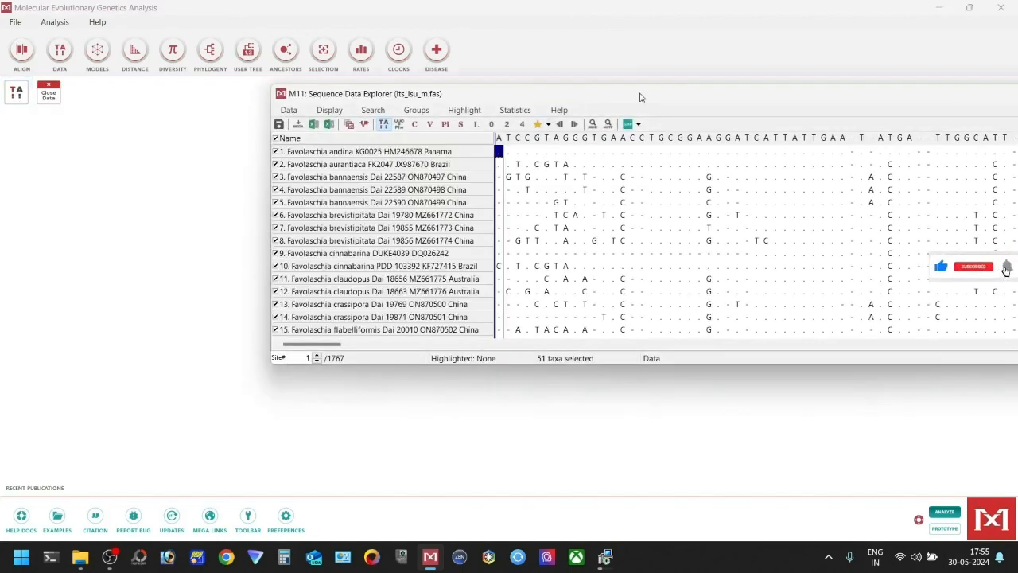
{"action": "left_click_drag", "start_coordinate": [737, 104], "coordinate": [374, 169]}
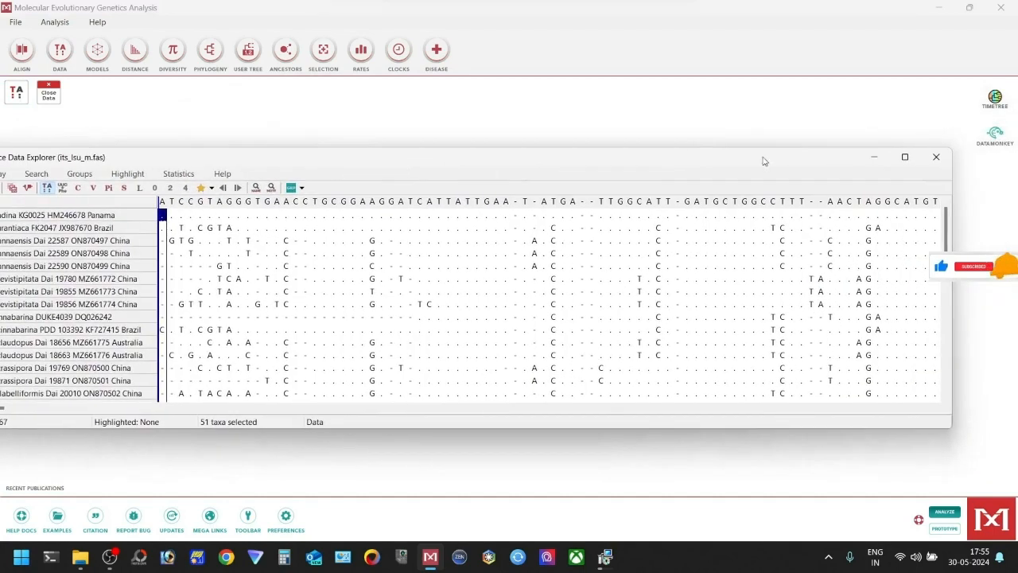
{"action": "left_click", "coordinate": [934, 155]}
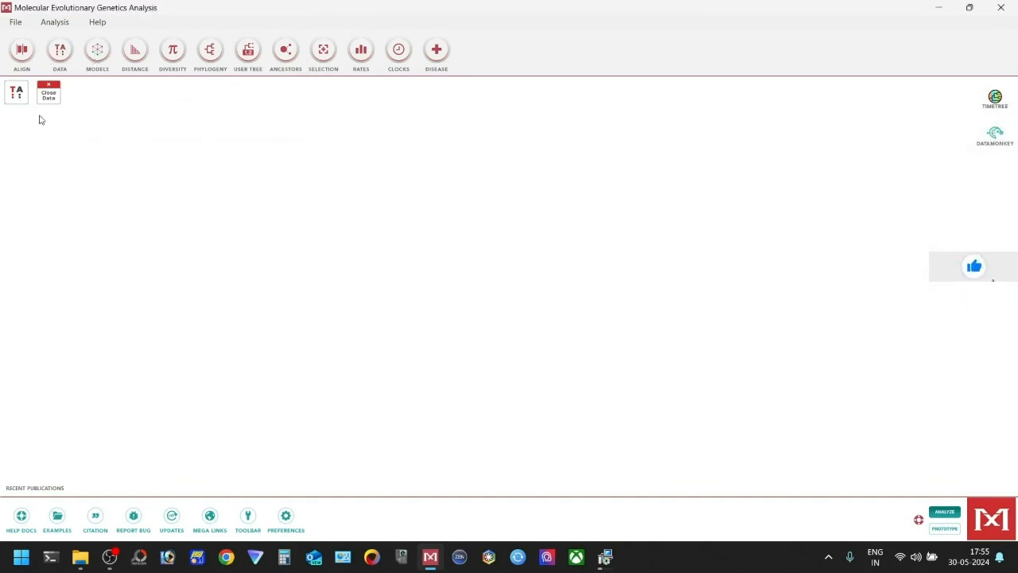
Step: Run Find Best DNA/Protein Models (ML) on the active data with the automatic neighbor-joining tree, all sites, no branch swap filter and 6 threads
{"action": "left_click", "coordinate": [98, 51]}
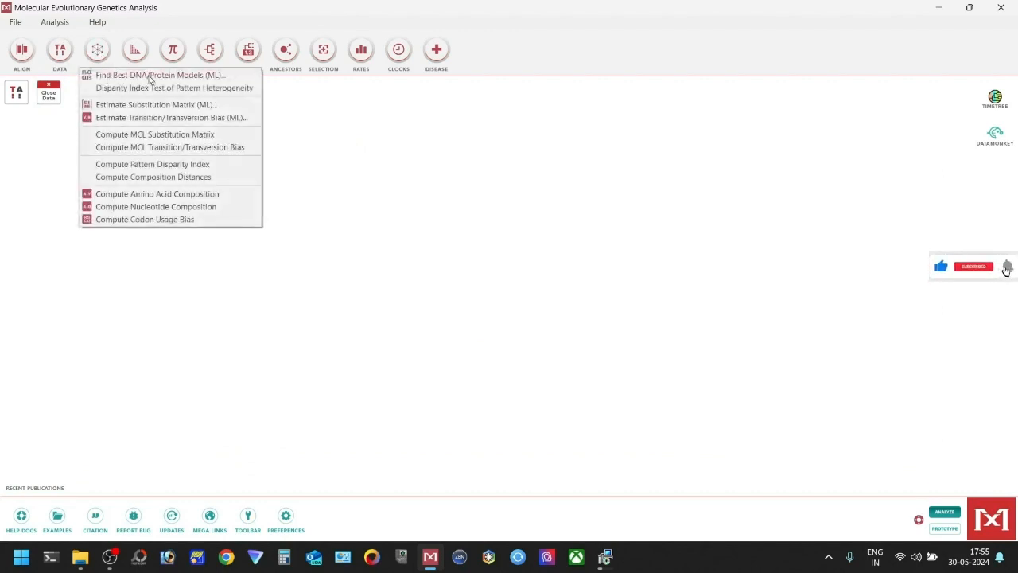
{"action": "left_click", "coordinate": [192, 77]}
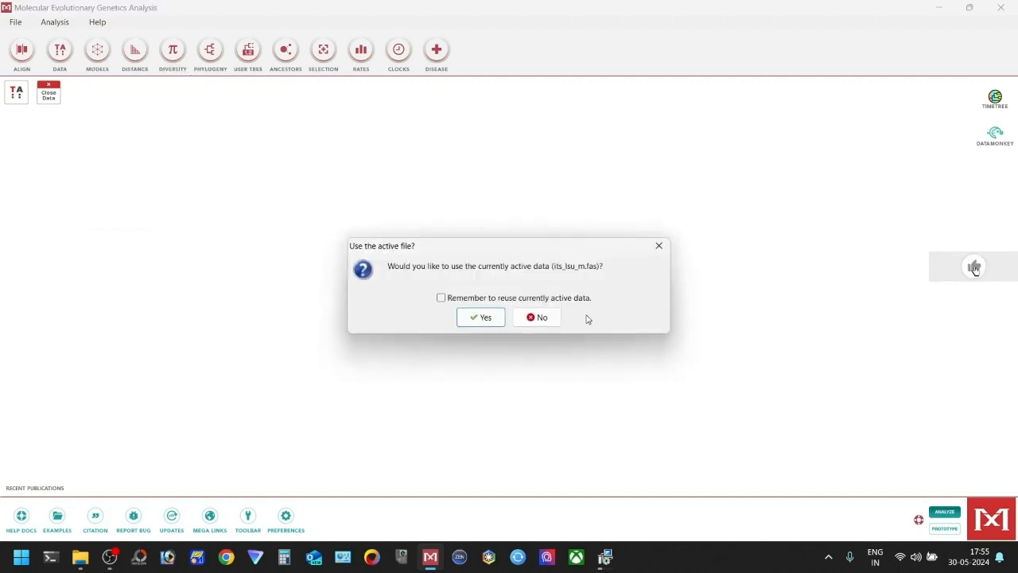
{"action": "left_click", "coordinate": [497, 317]}
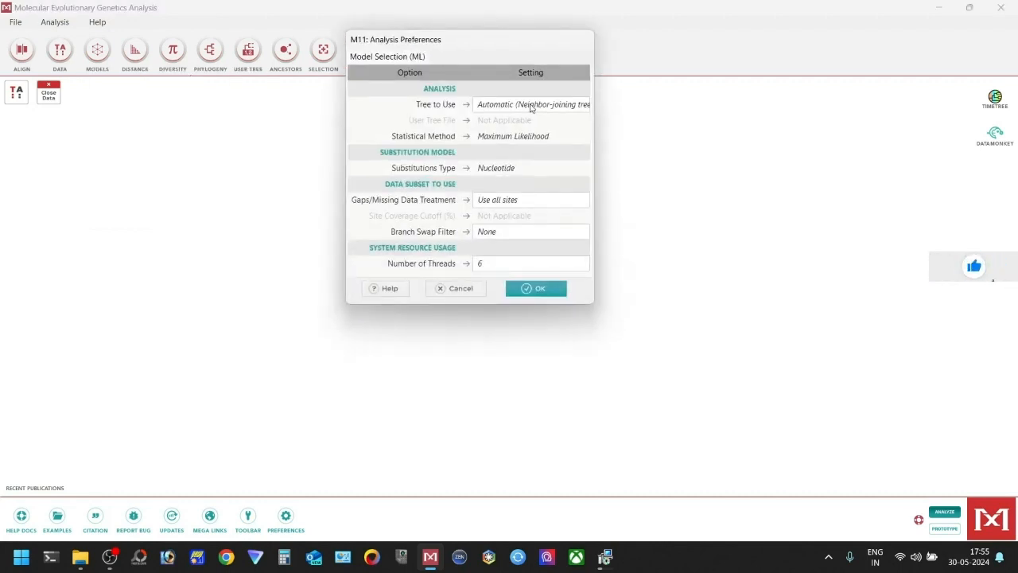
{"action": "left_click_drag", "start_coordinate": [597, 108], "coordinate": [664, 110]}
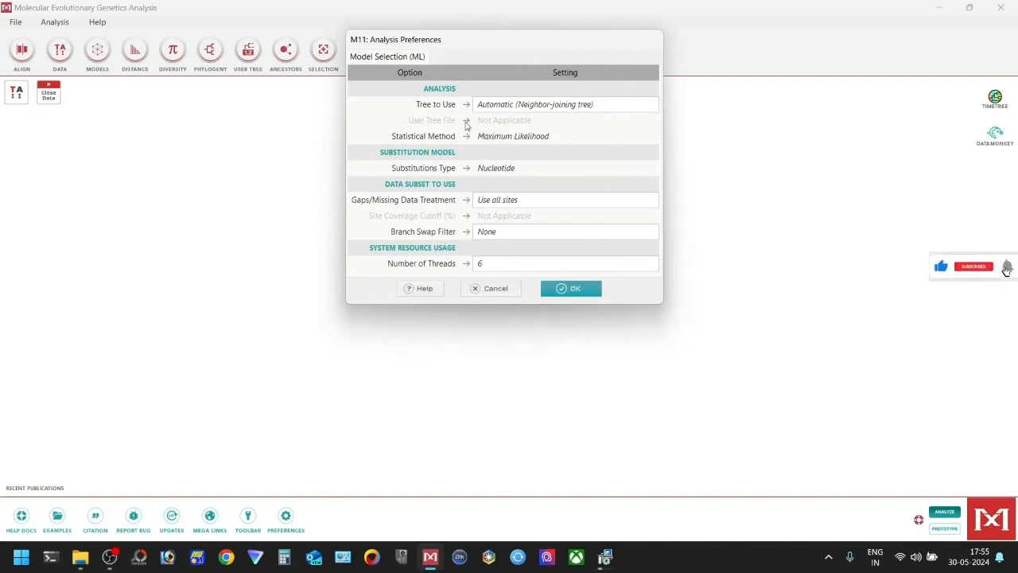
{"action": "left_click_drag", "start_coordinate": [412, 46], "coordinate": [410, 58]}
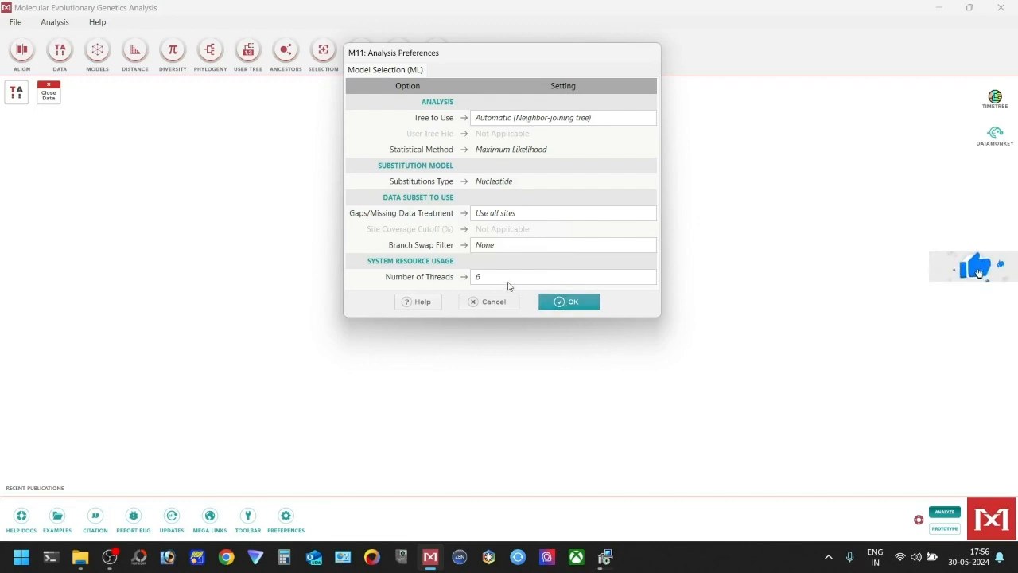
{"action": "left_click", "coordinate": [560, 301]}
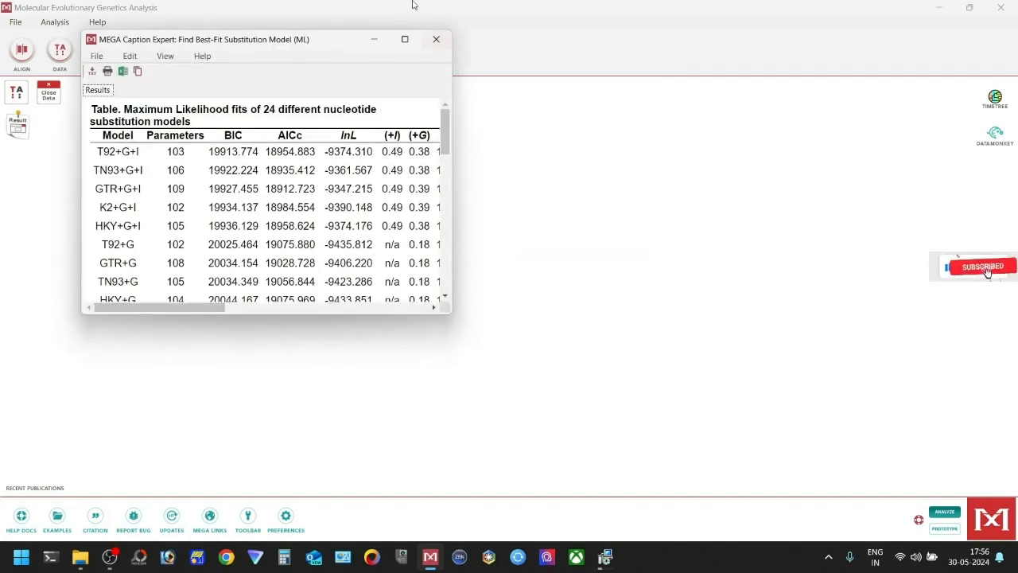
Step: Maximize the best-fit substitution model results and examine the BIC and AICc scores of the models and the notes below the table
{"action": "left_click", "coordinate": [404, 39]}
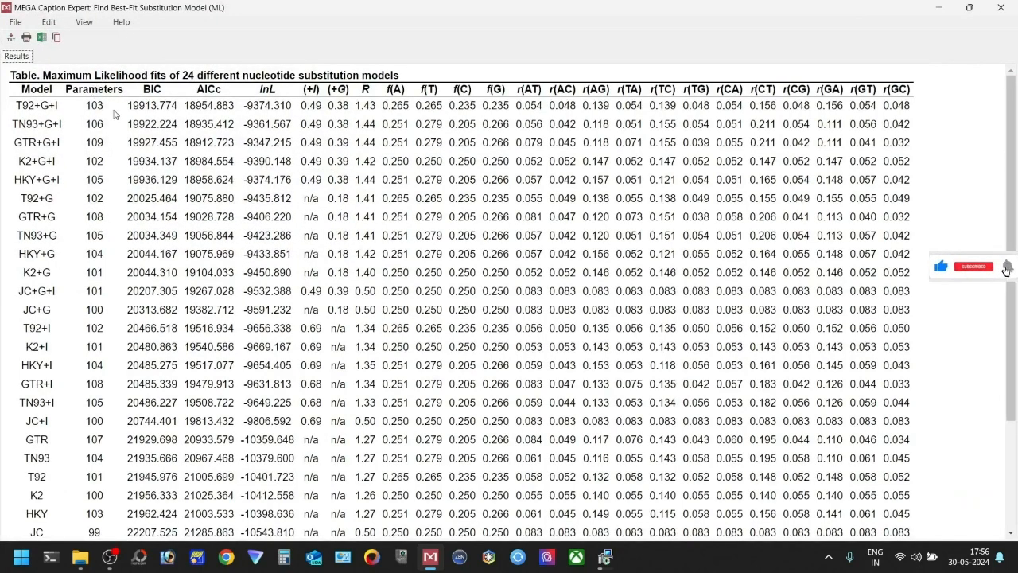
{"action": "double_click", "coordinate": [148, 88]}
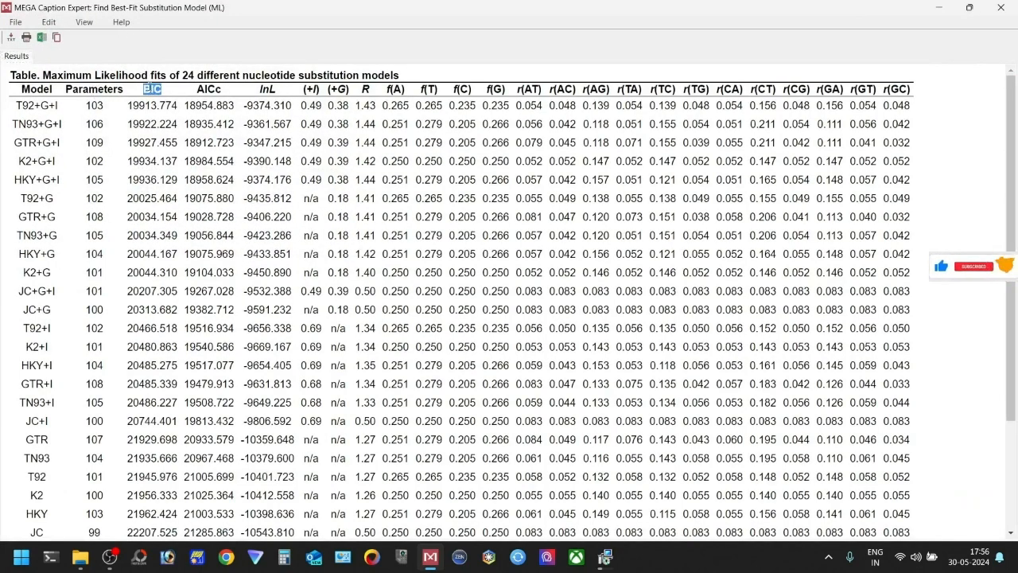
{"action": "double_click", "coordinate": [208, 88]}
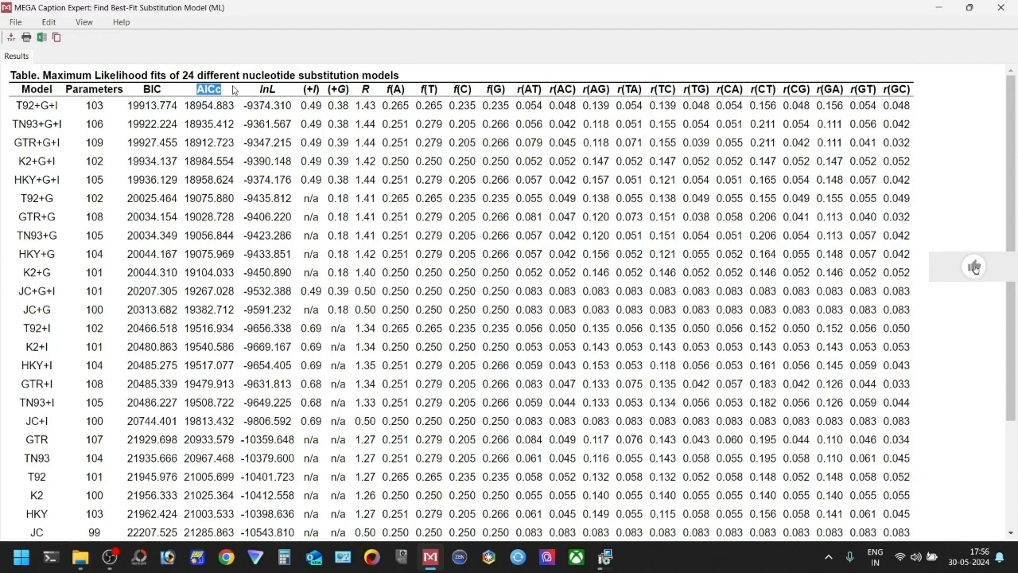
{"action": "left_click", "coordinate": [229, 124]}
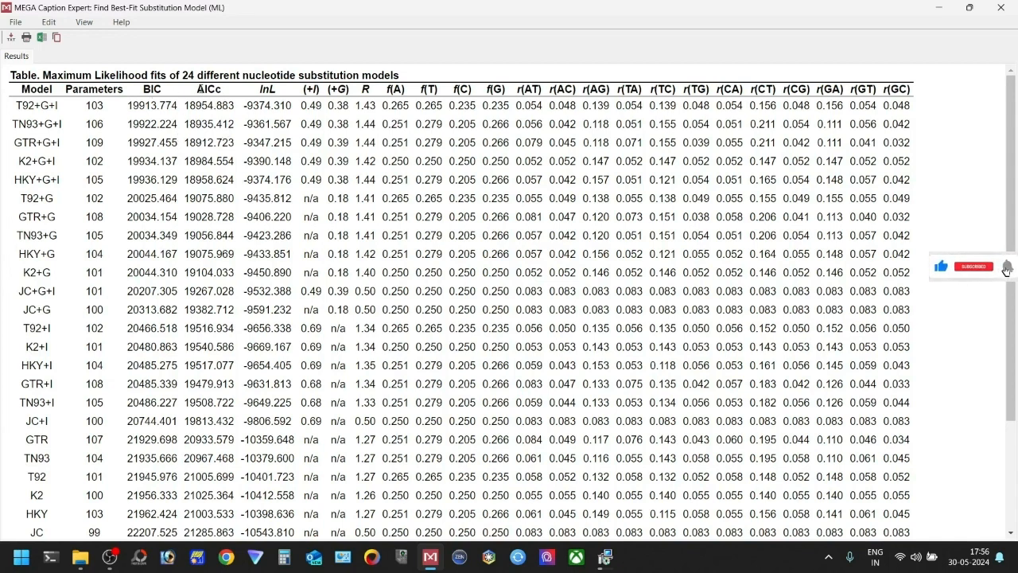
{"action": "double_click", "coordinate": [201, 91]}
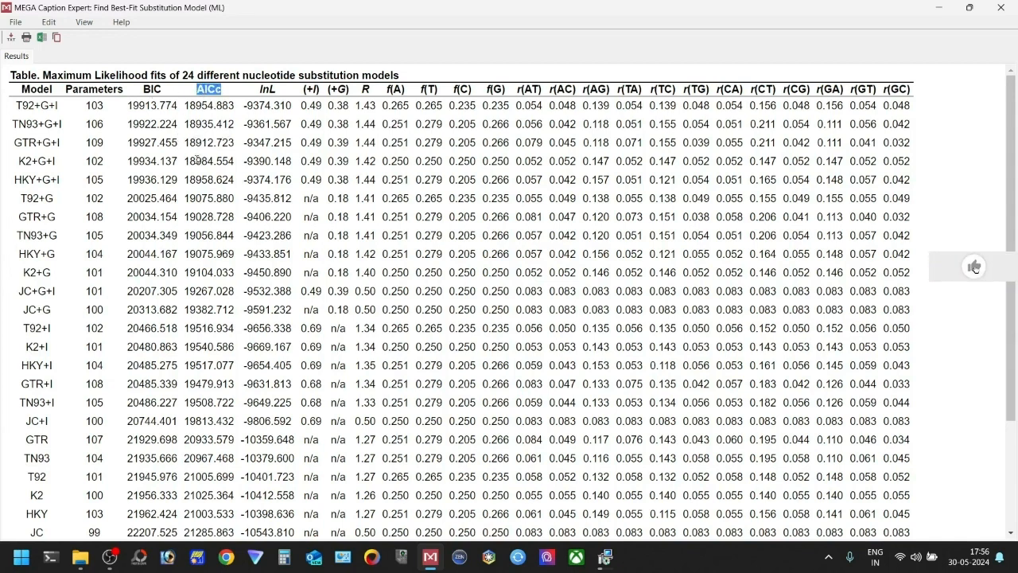
{"action": "left_click_drag", "start_coordinate": [185, 141], "coordinate": [213, 138]}
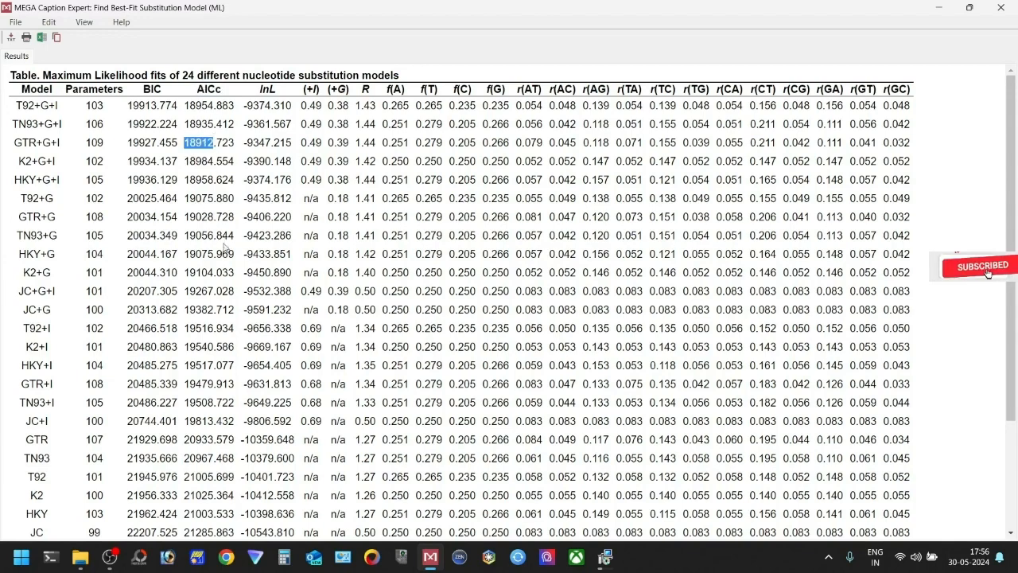
{"action": "scroll", "coordinate": [208, 390], "scroll_direction": "down", "scroll_amount": 3}
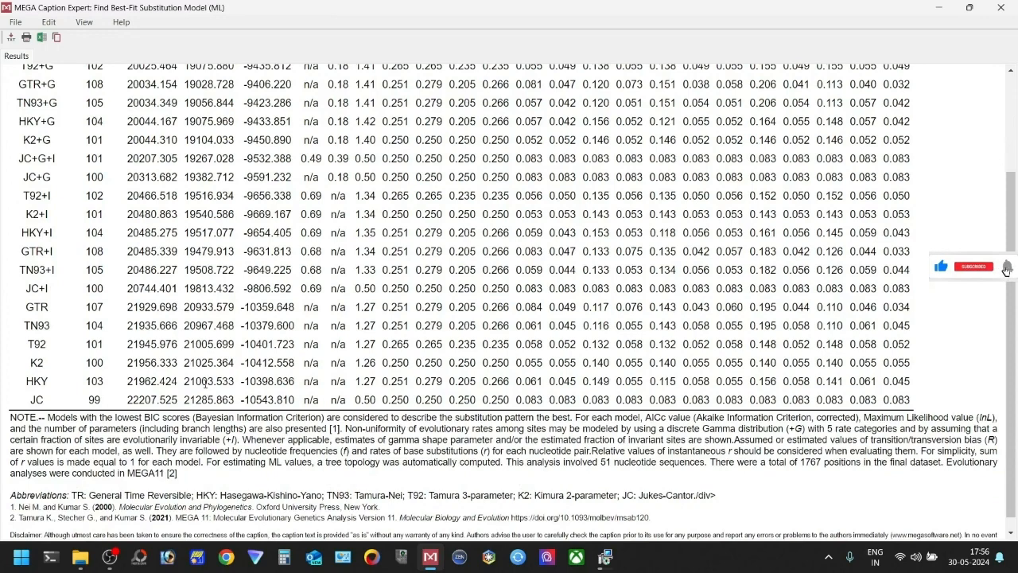
Step: Highlight the AICc score and name of the GTR+G+I model in the results table, and minimize the results window
{"action": "scroll", "coordinate": [206, 358], "scroll_direction": "up", "scroll_amount": 3}
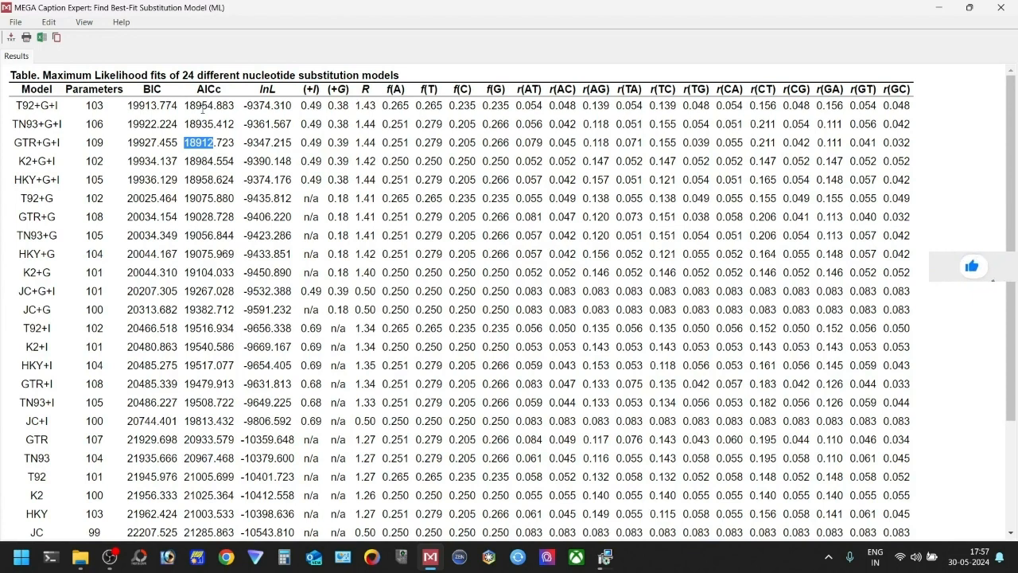
{"action": "left_click_drag", "start_coordinate": [204, 150], "coordinate": [234, 144]}
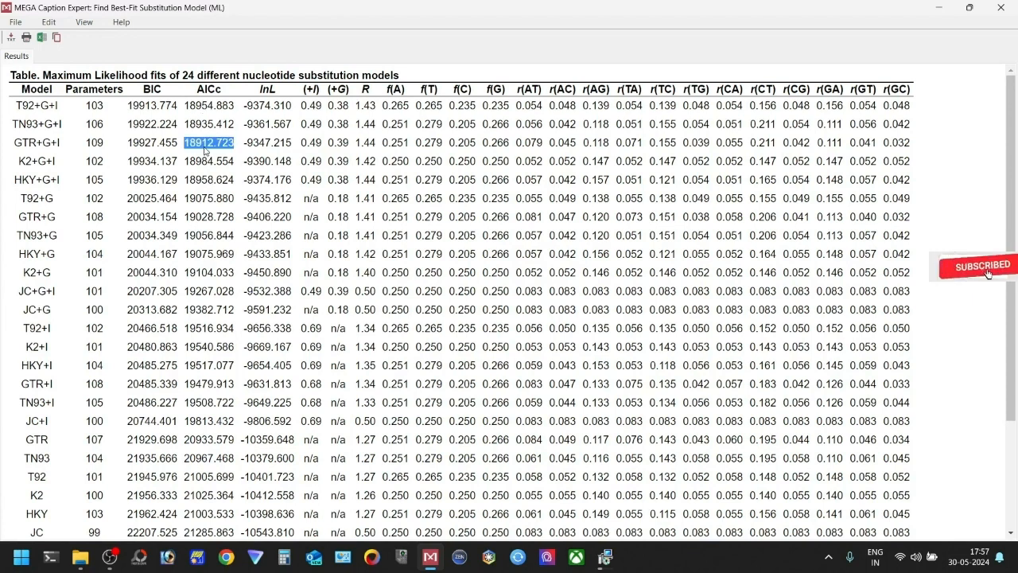
{"action": "left_click_drag", "start_coordinate": [15, 144], "coordinate": [62, 144]}
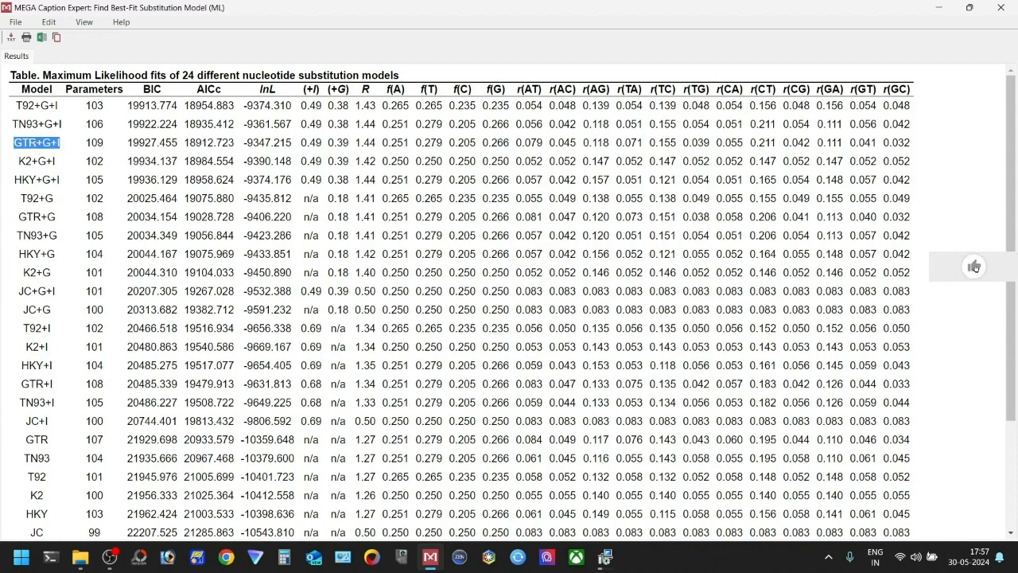
{"action": "left_click", "coordinate": [937, 15]}
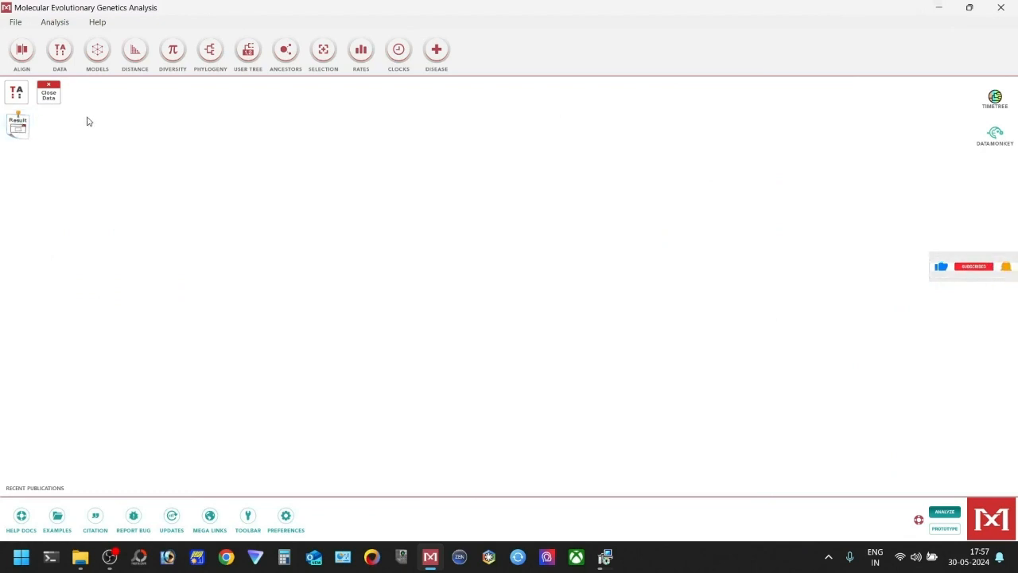
Step: Set up a Maximum Likelihood tree on the active data with the General Time Reversible model and Gamma Distributed With Invariant Sites (G+I) rates
{"action": "left_click", "coordinate": [206, 62]}
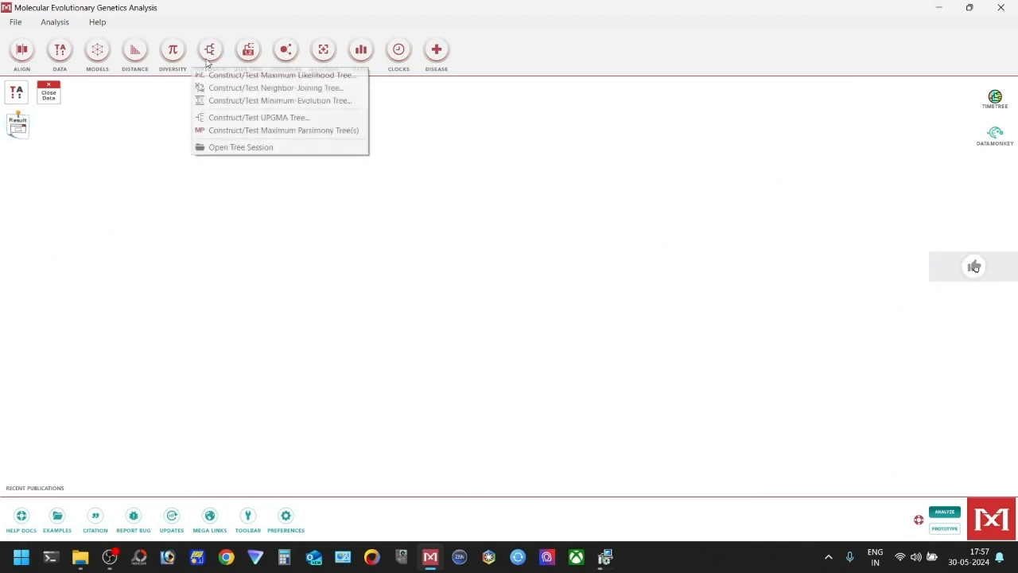
{"action": "left_click", "coordinate": [276, 80]}
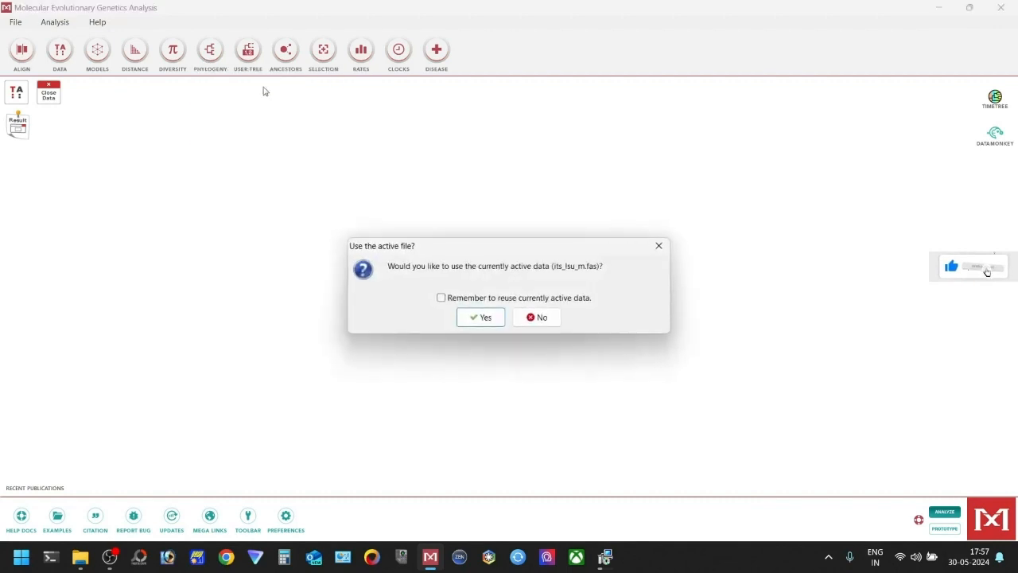
{"action": "left_click", "coordinate": [477, 316]}
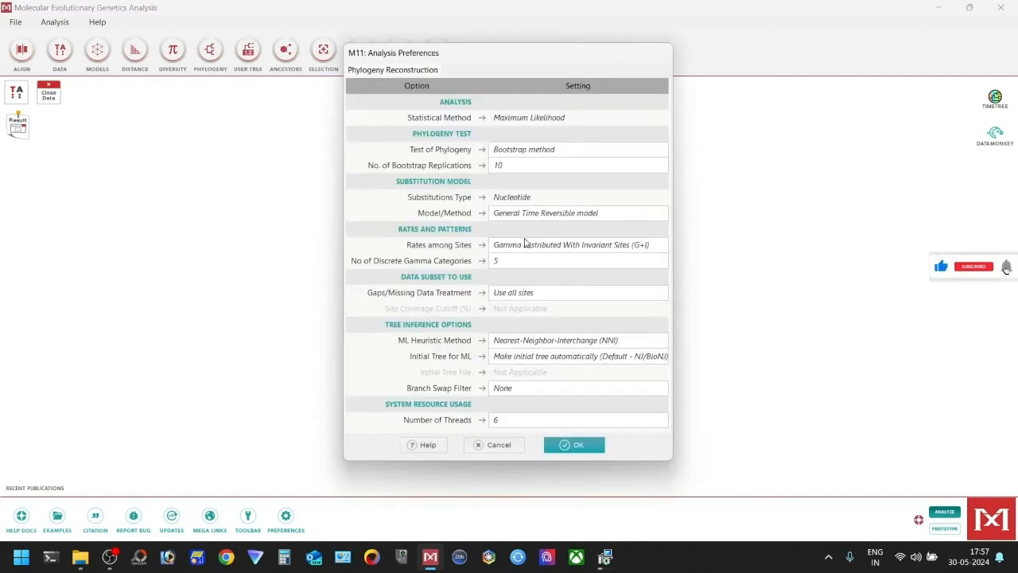
{"action": "left_click", "coordinate": [525, 216]}
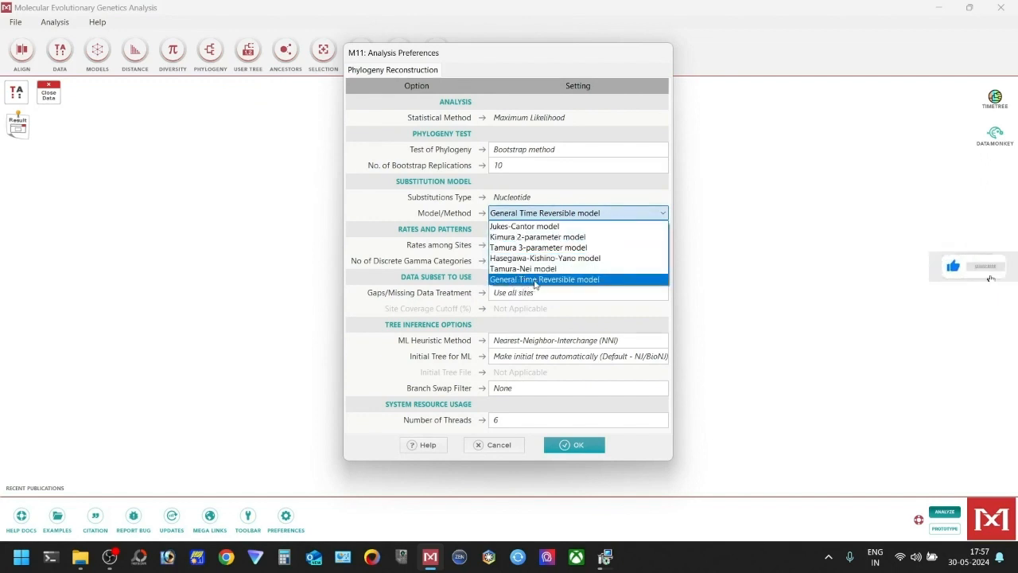
{"action": "left_click", "coordinate": [527, 281]}
{"action": "left_click", "coordinate": [531, 248]}
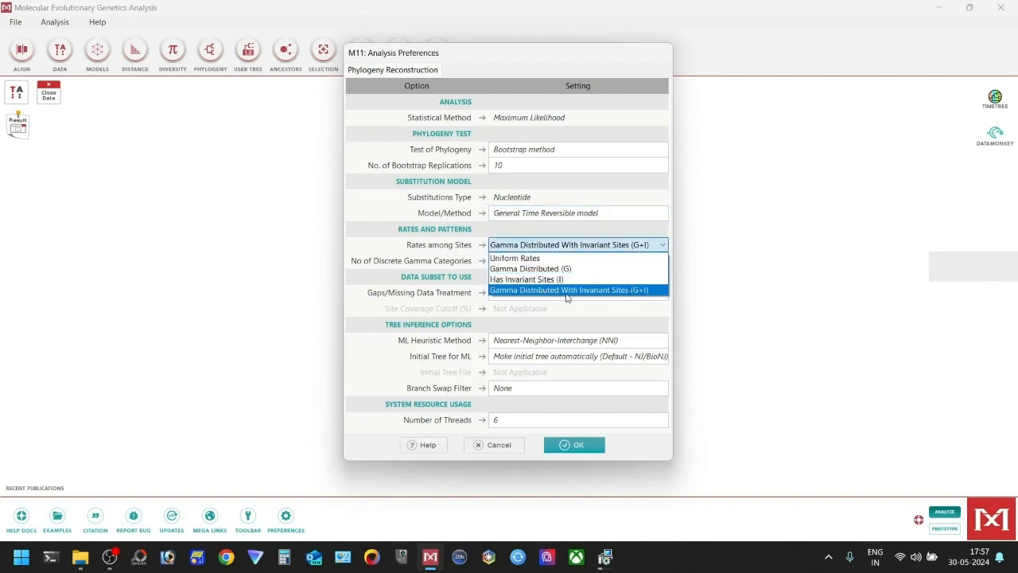
{"action": "left_click", "coordinate": [636, 290]}
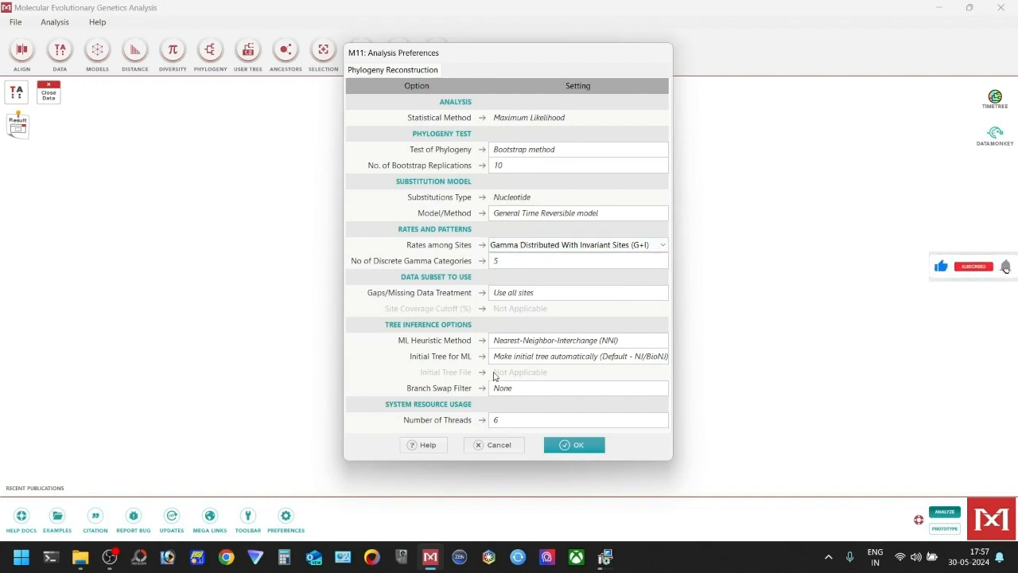
Step: Keep 10 bootstrap replications and run the Maximum Likelihood tree construction
{"action": "left_click", "coordinate": [519, 168]}
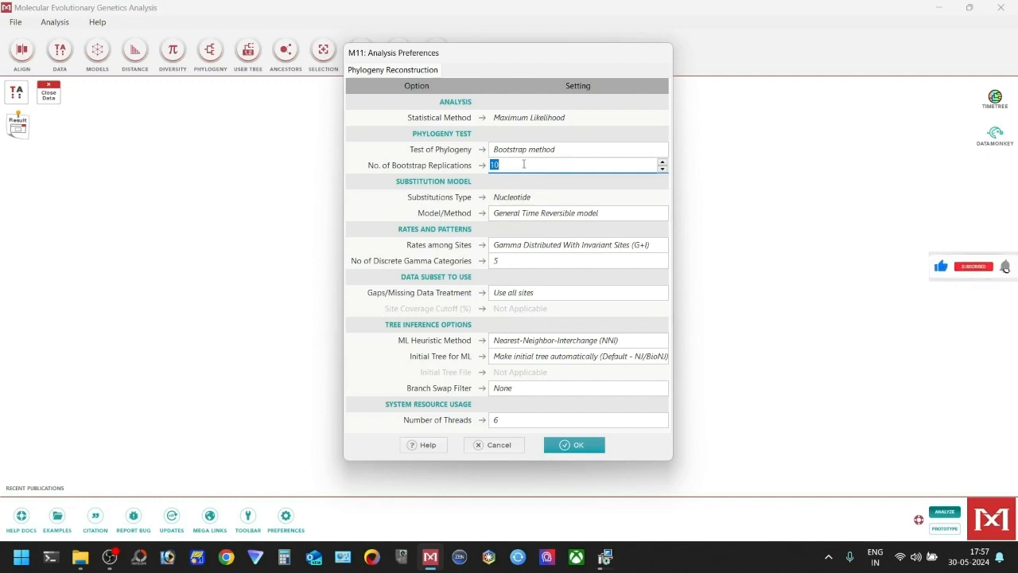
{"action": "left_click", "coordinate": [563, 186]}
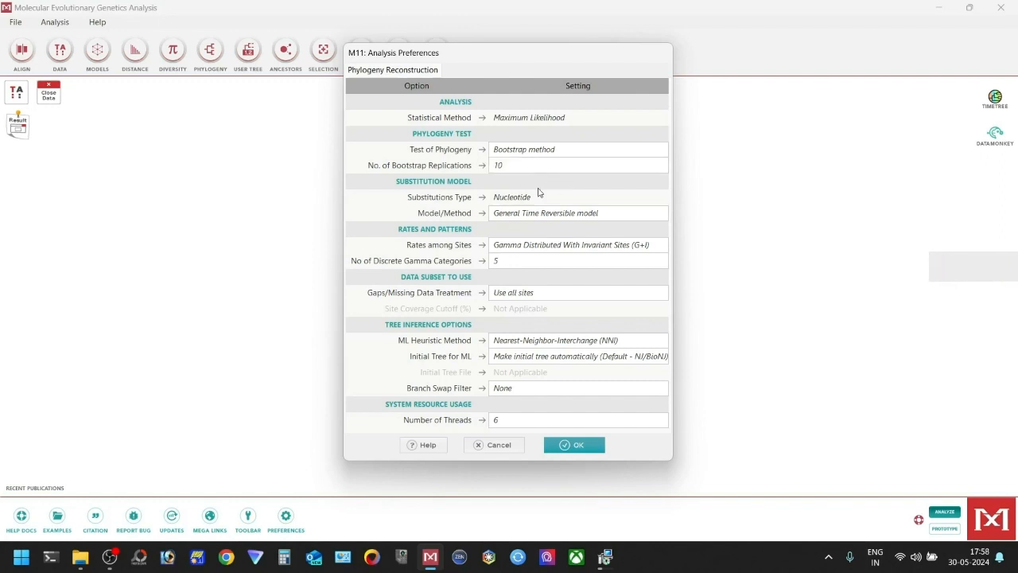
{"action": "left_click", "coordinate": [572, 447]}
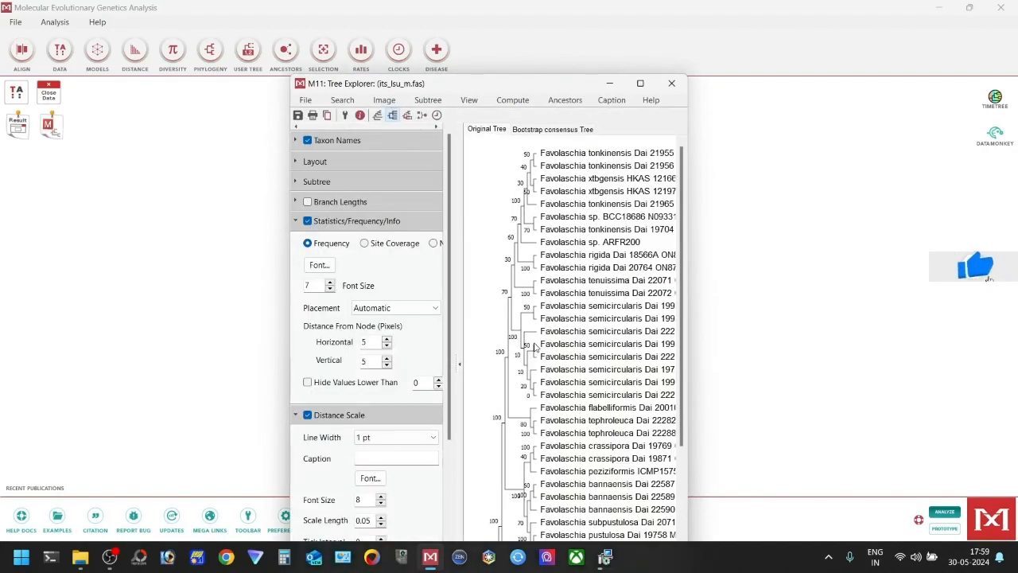
Step: Maximize the Tree Explorer and view the bootstrap consensus tree
{"action": "left_click", "coordinate": [641, 82]}
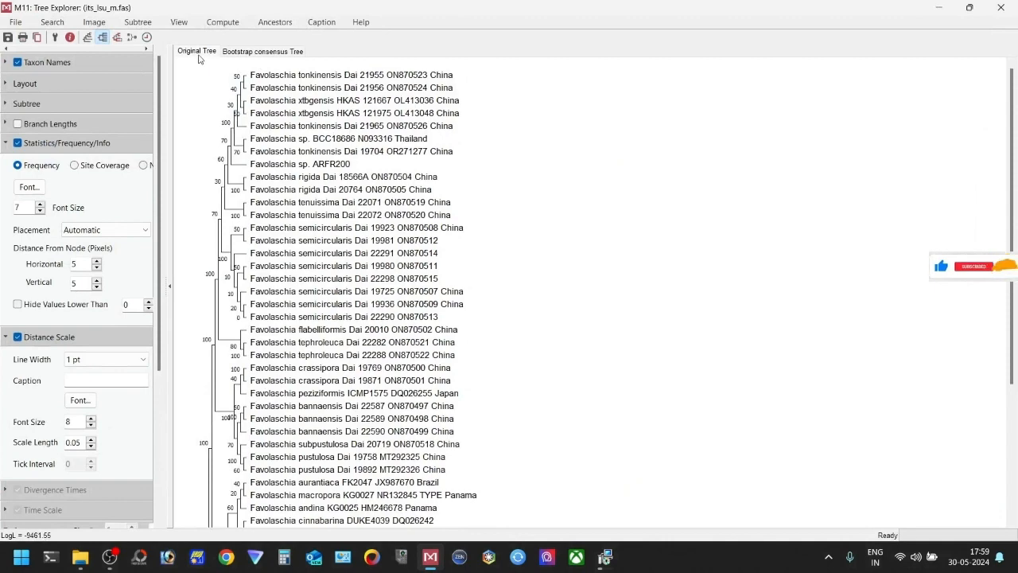
{"action": "left_click", "coordinate": [251, 52]}
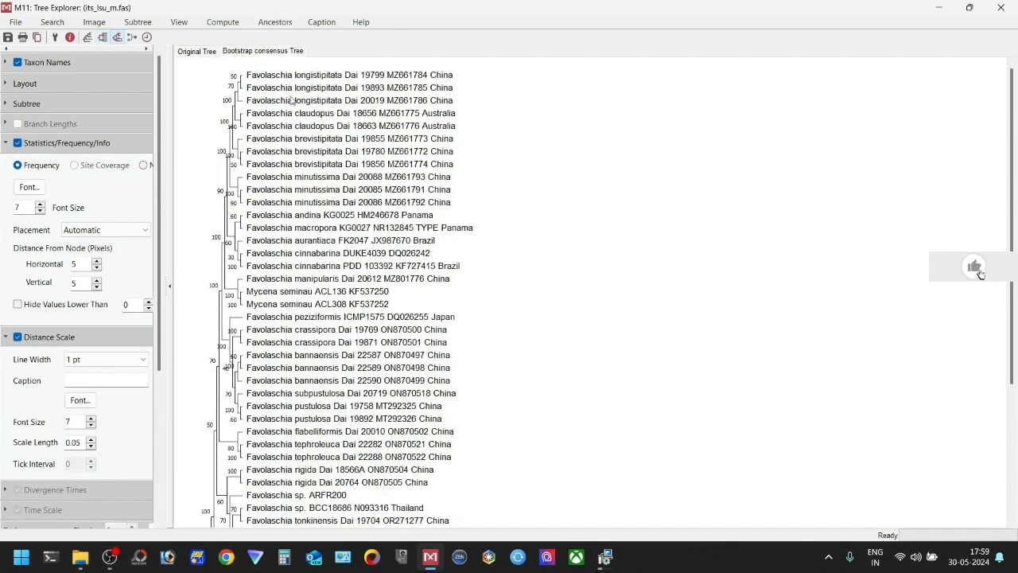